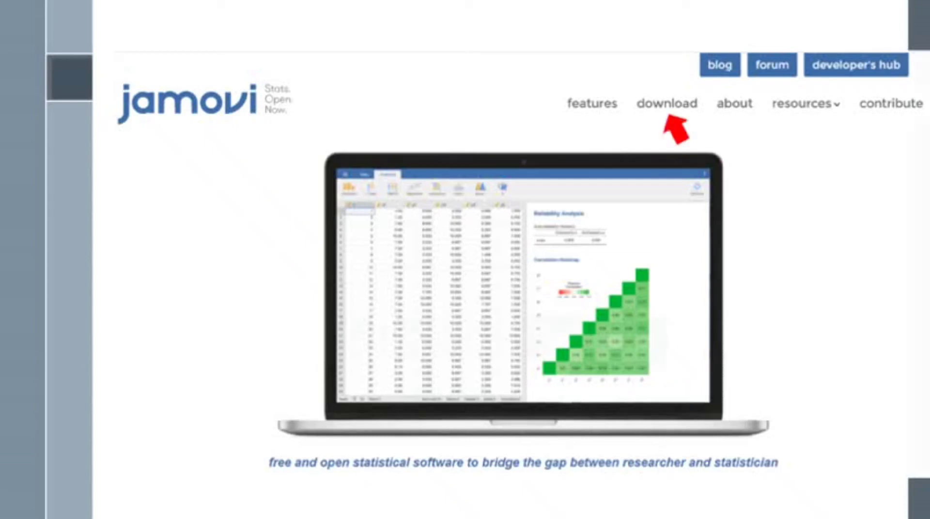
click(667, 117)
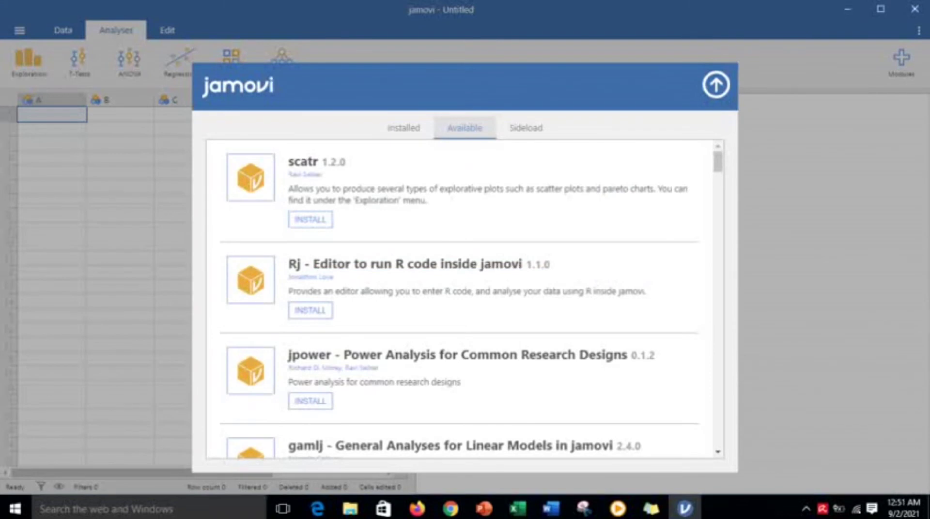
Browse the library of available add-on modules and read their descriptions.
scroll(465, 298, down, 1)
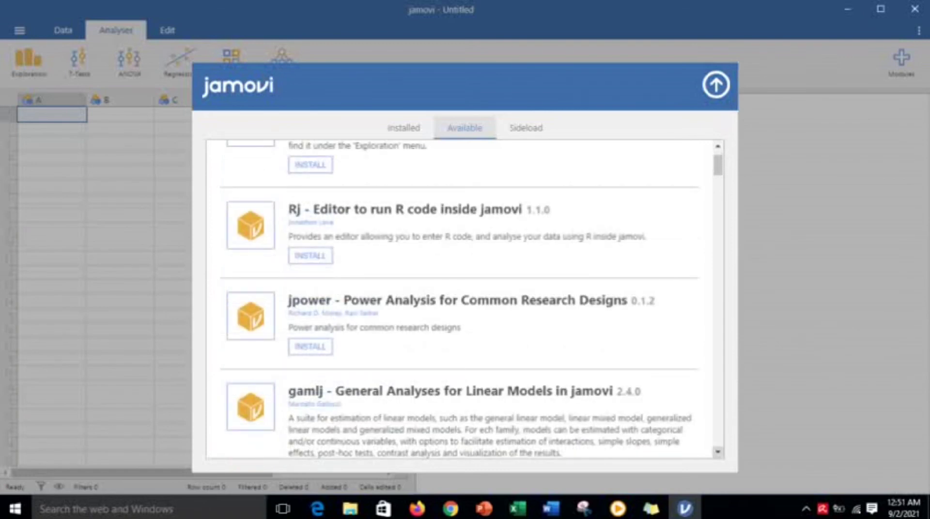
scroll(465, 298, down, 2)
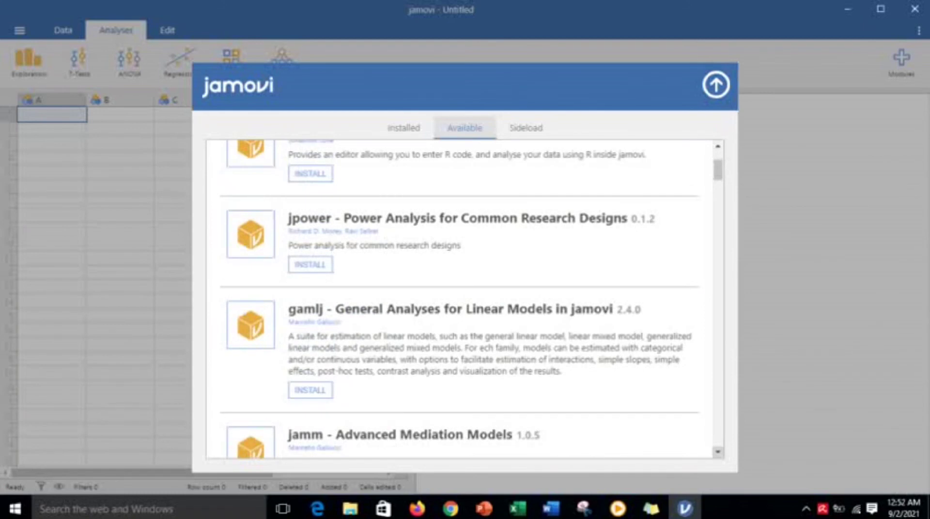
scroll(465, 298, down, 2)
scroll(465, 298, down, 3)
scroll(465, 298, down, 2)
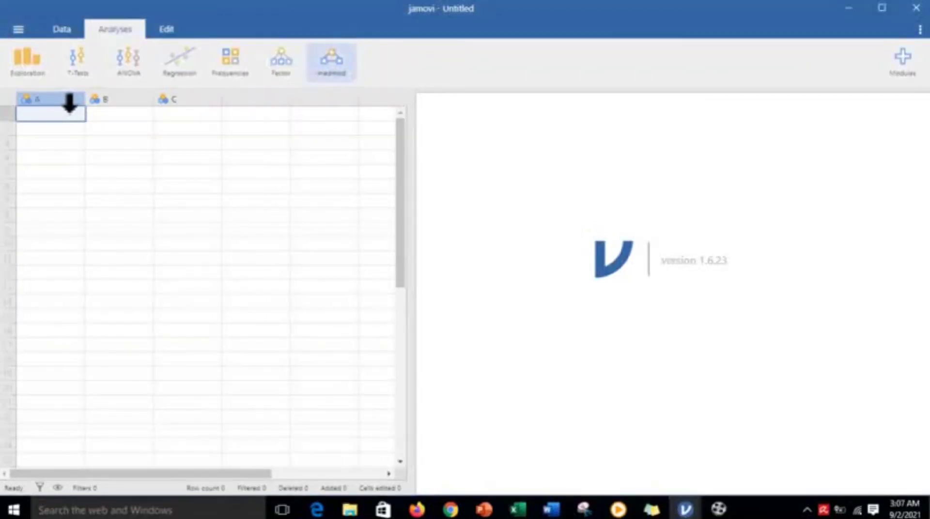
Open the settings of variable A and rename it as Student Number.
double_click(63, 100)
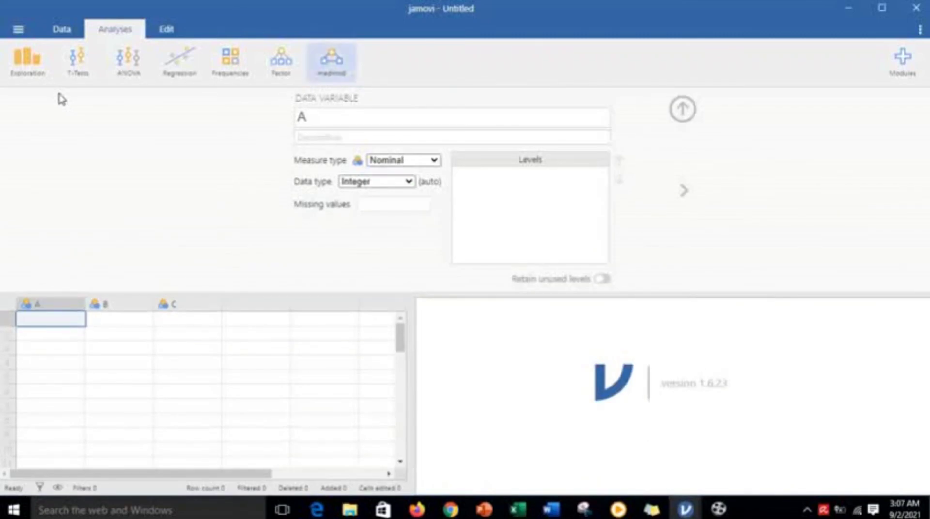
click(337, 118)
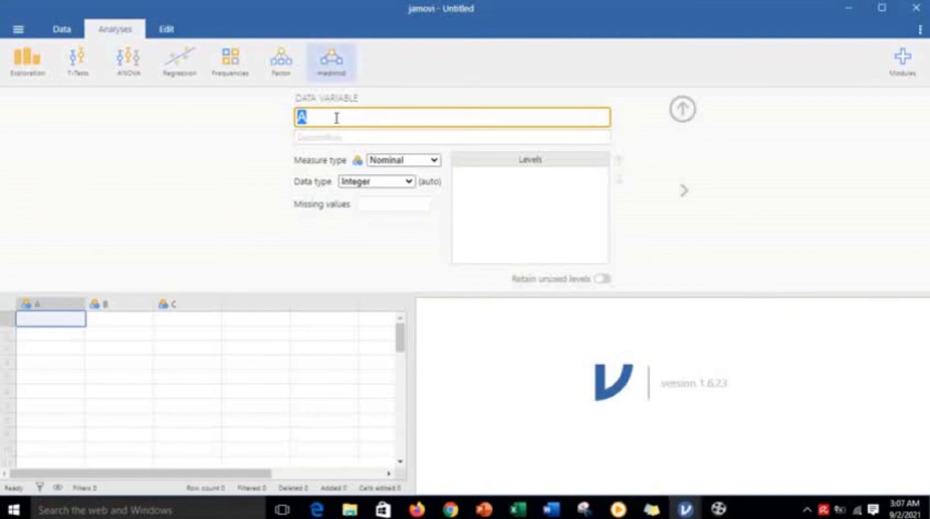
key(BackSpace)
text(Student Number)
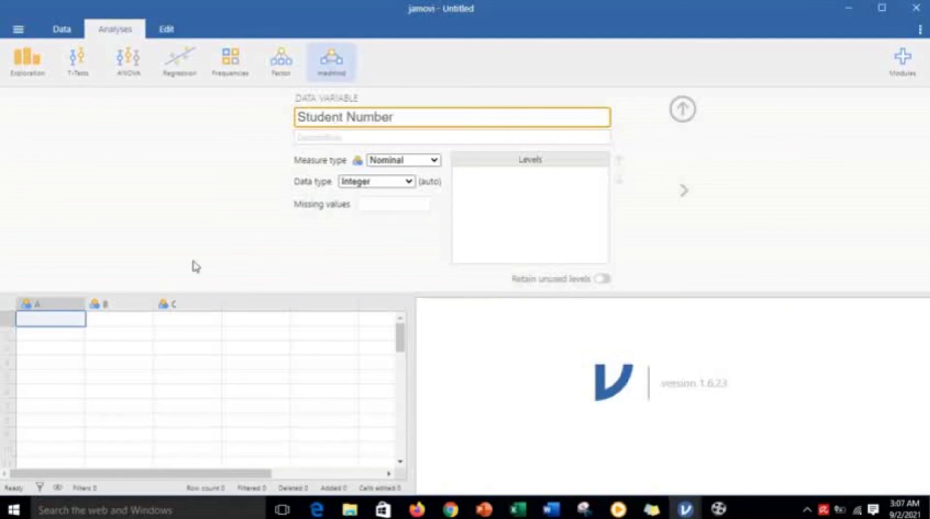
Rename variable B as Name and variable C as Age.
click(128, 305)
click(320, 116)
key(BackSpace)
text(Name)
click(213, 307)
click(323, 115)
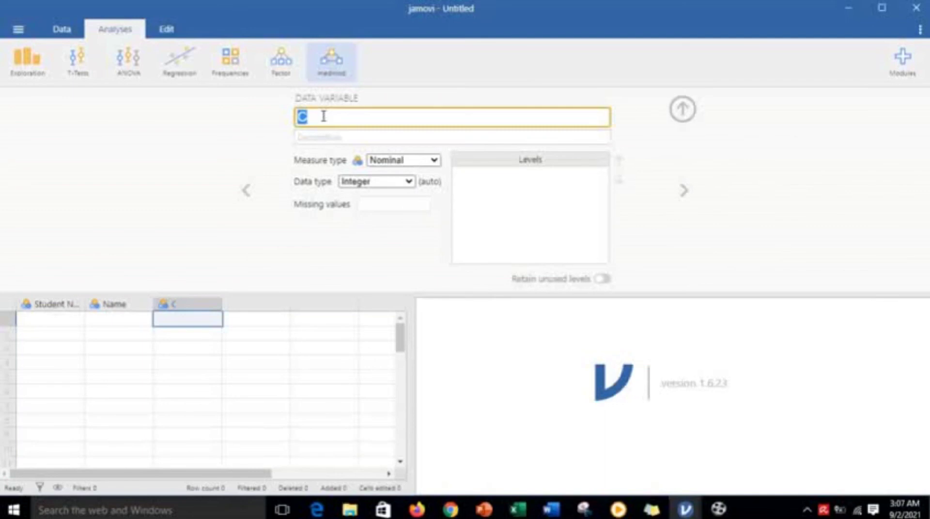
key(BackSpace)
text(Age)
Create a fourth variable in the first empty column after Age and name it Learning Modality.
click(266, 308)
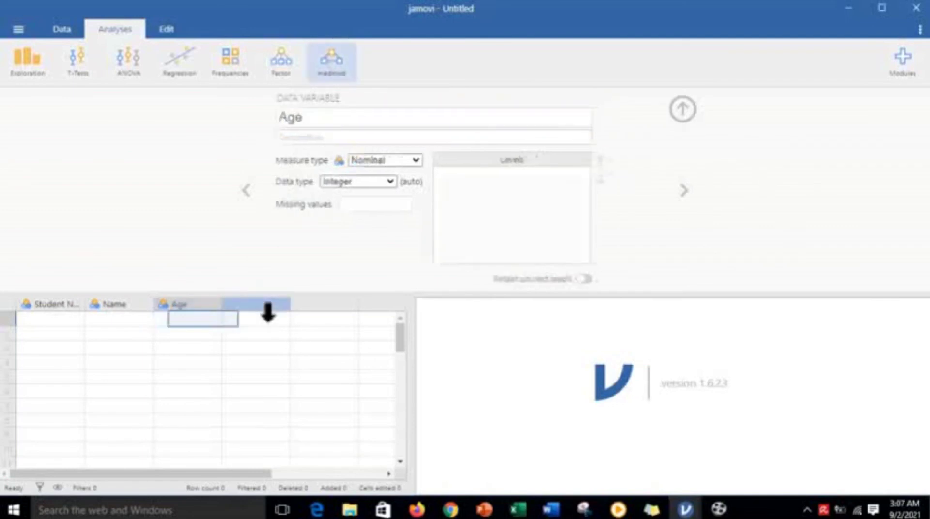
click(426, 143)
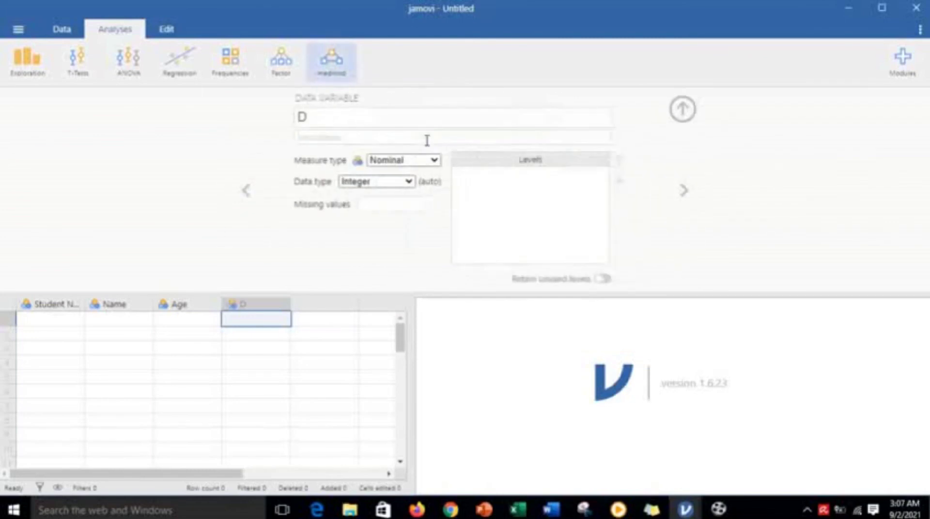
click(397, 121)
key(BackSpace)
text(L)
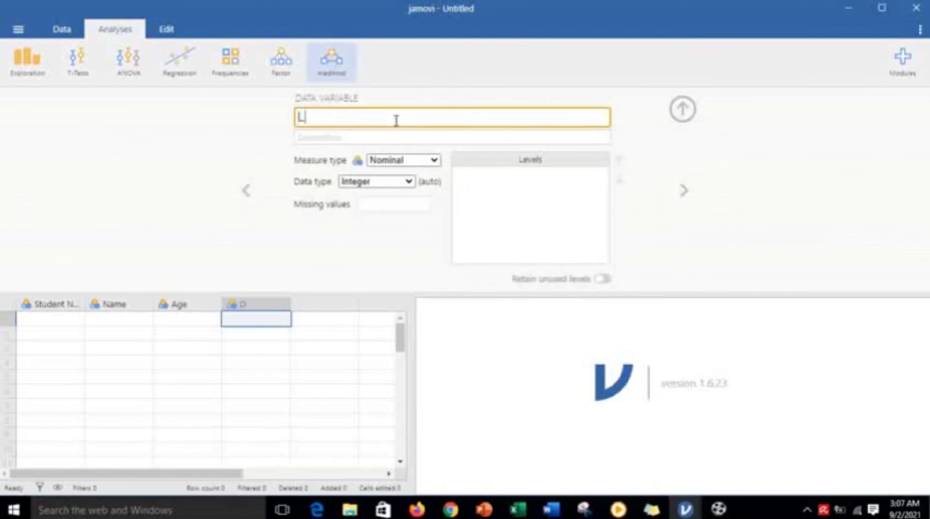
text(earning M)
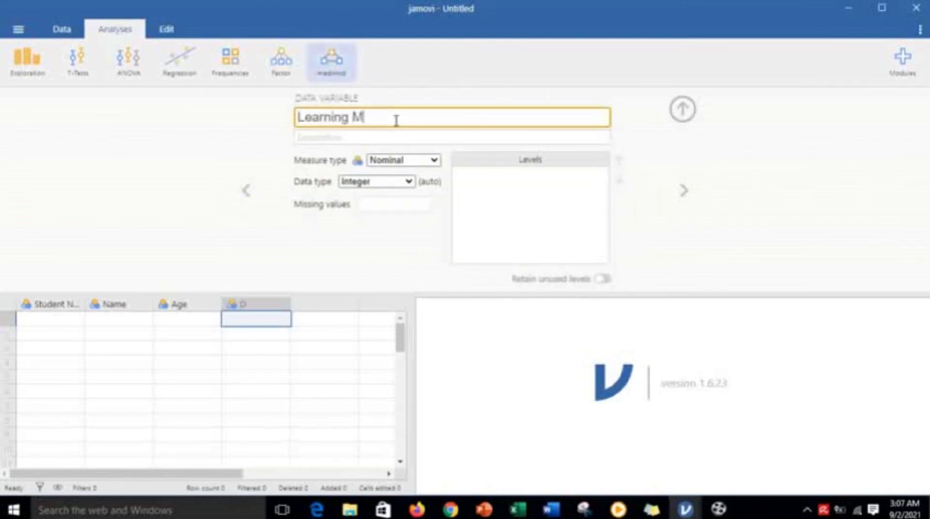
text(odality)
key(Return)
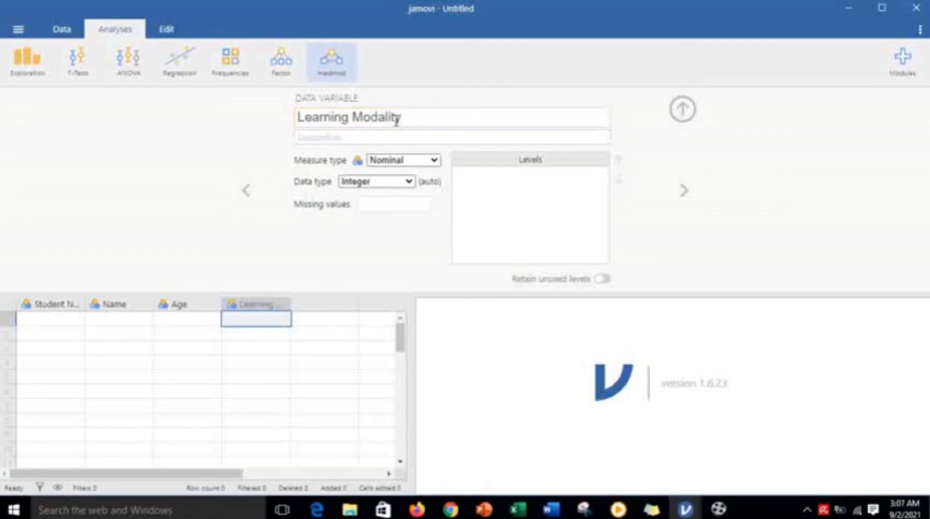
Enter 1, 2 and 2 in the first three rows of the Student Number column.
click(203, 360)
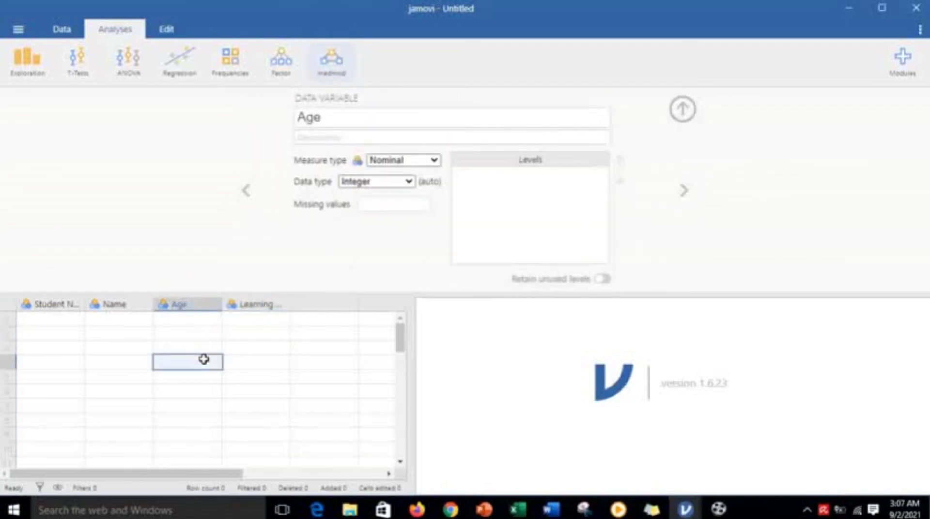
click(70, 319)
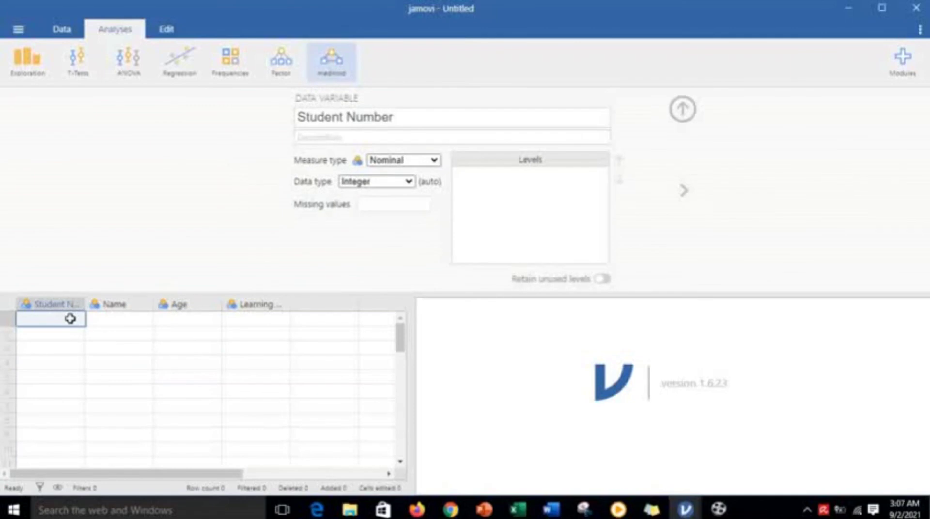
text(1)
key(Return)
text(2)
key(Return)
text(2)
Enter the three students' first names in rows 1 to 3 of the Name column.
key(Tab)
key(Up)
key(Up)
text(Maria)
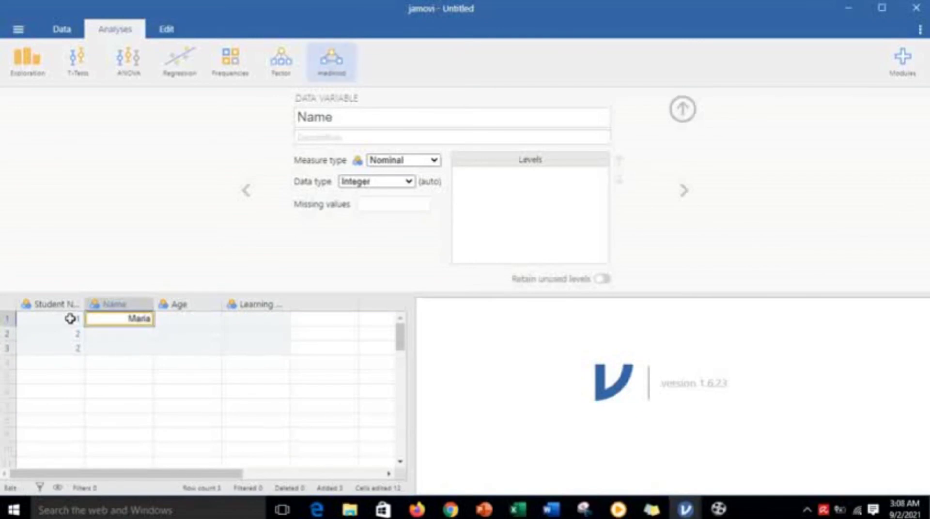
key(Return)
text(Redro)
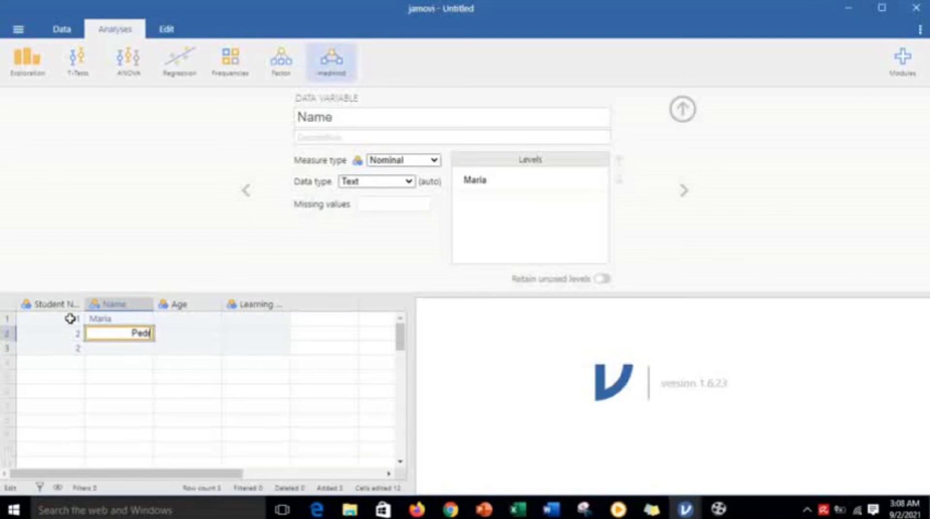
key(Return)
text(Berto)
Enter the ages 12, 13 and 12 in rows 1 to 3 of the Age column.
key(Tab)
key(Up)
key(Up)
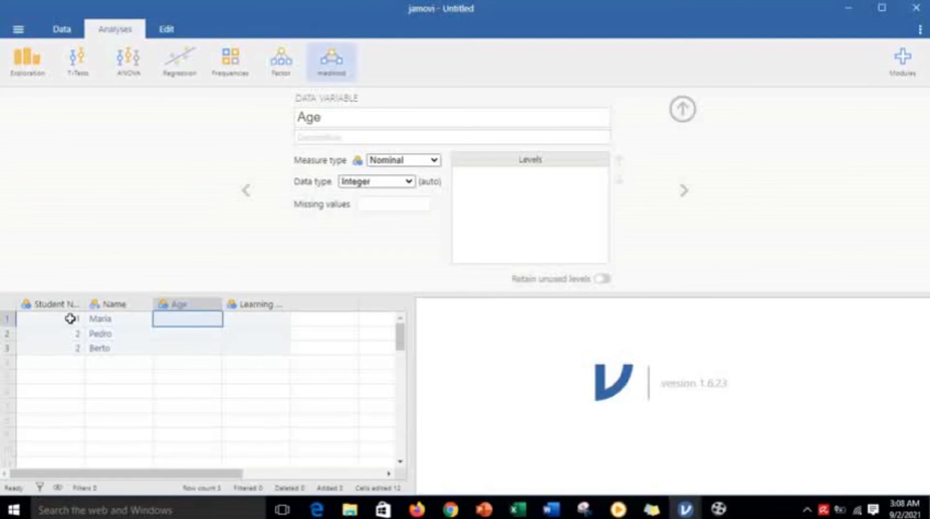
text(12)
key(Return)
text(13)
key(Return)
text(12)
Fill the first three rows of Learning Modality with Online, Online and Modular, and close the variable settings.
key(Tab)
key(Up)
key(Up)
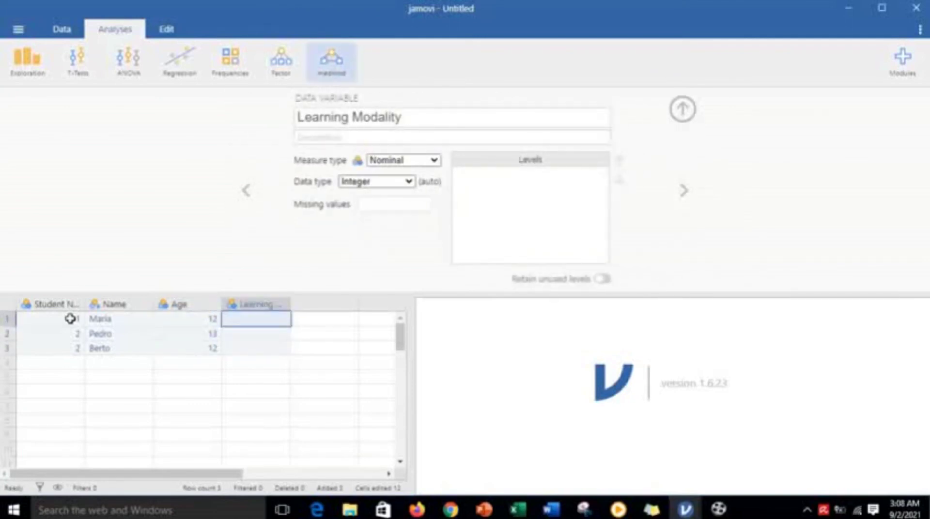
text(Online)
key(Return)
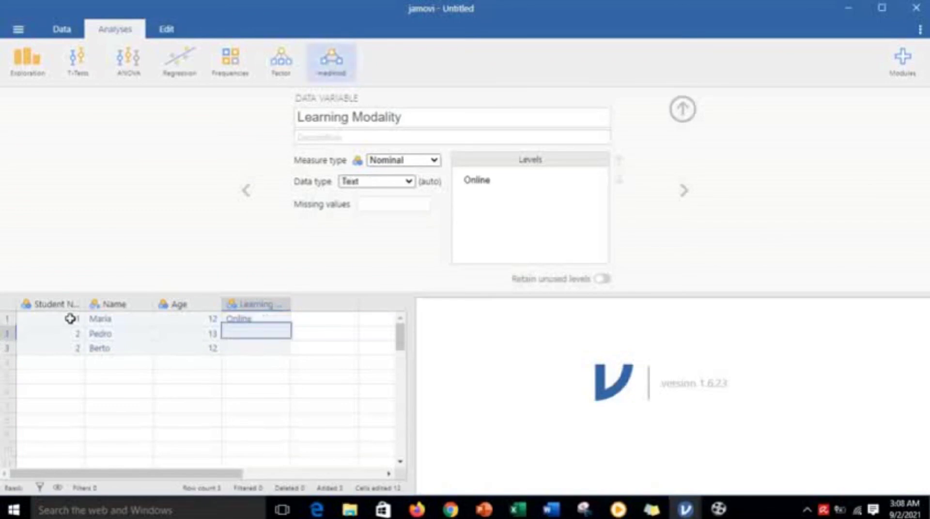
text(On)
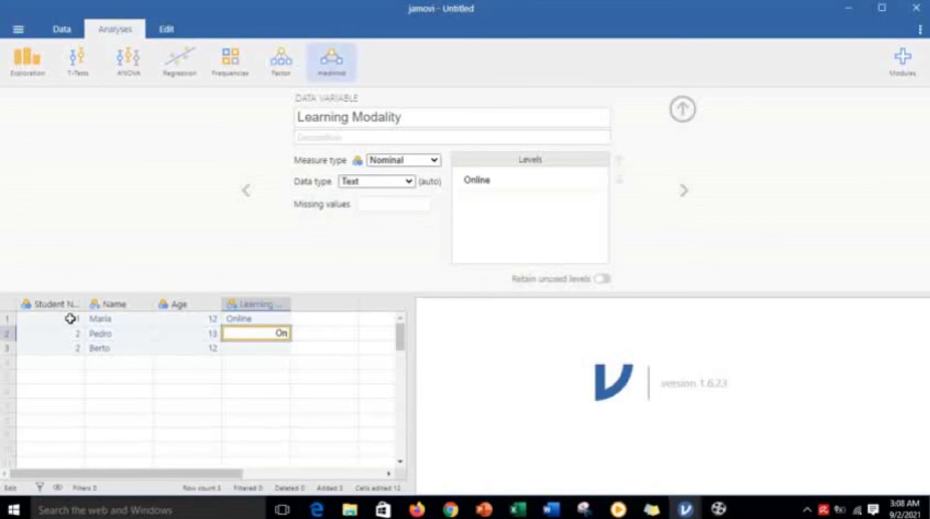
text(line)
key(Return)
text(Modul)
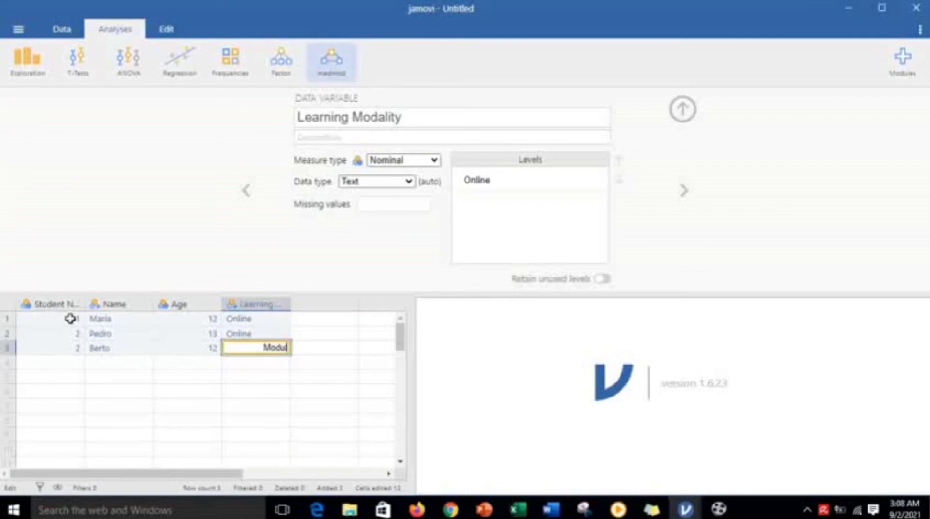
text(ar)
key(Return)
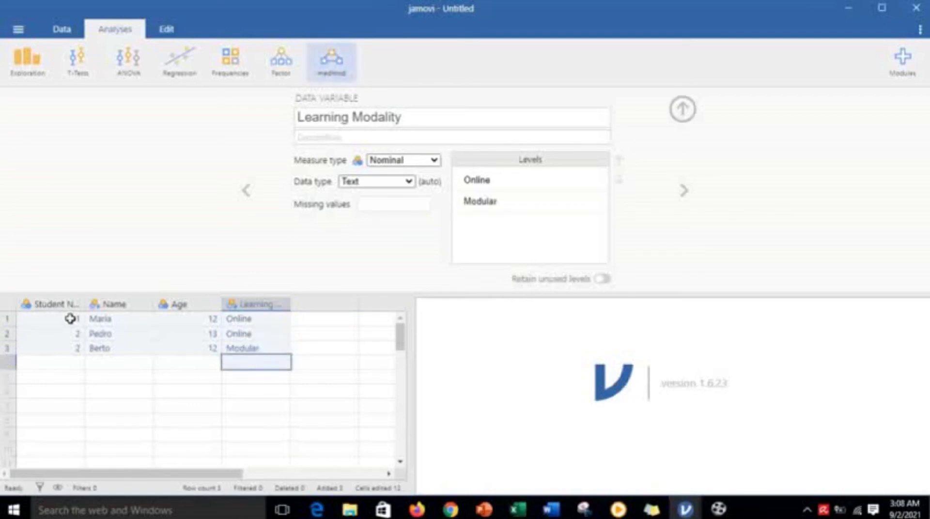
click(180, 399)
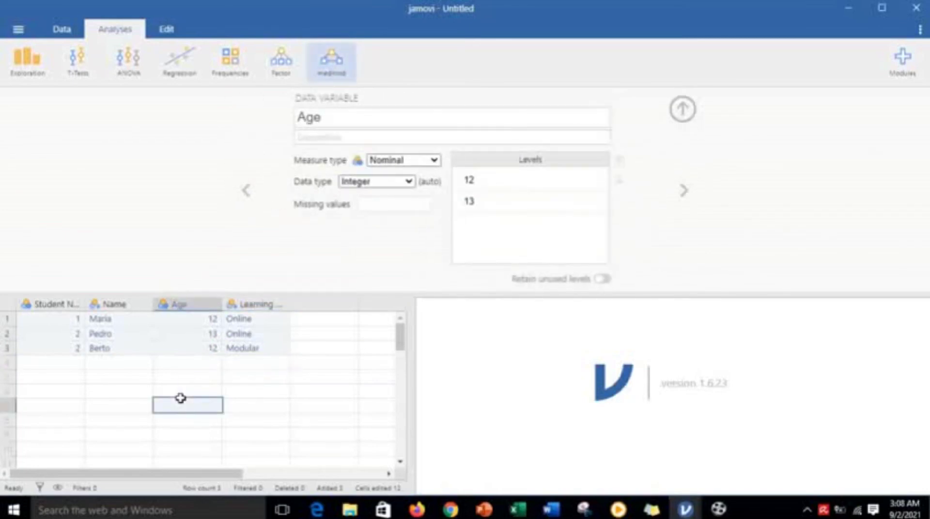
click(683, 108)
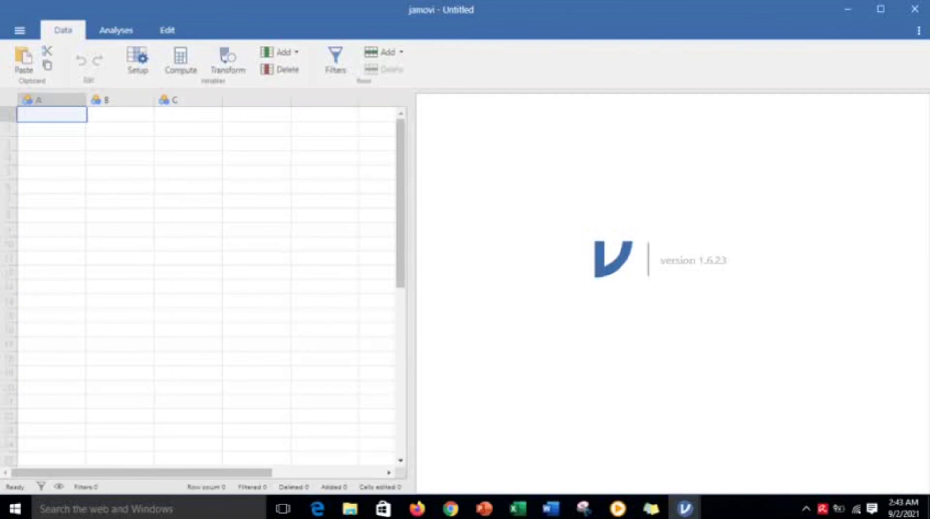
Open the file options from the blank data set to import the survey data.
click(19, 31)
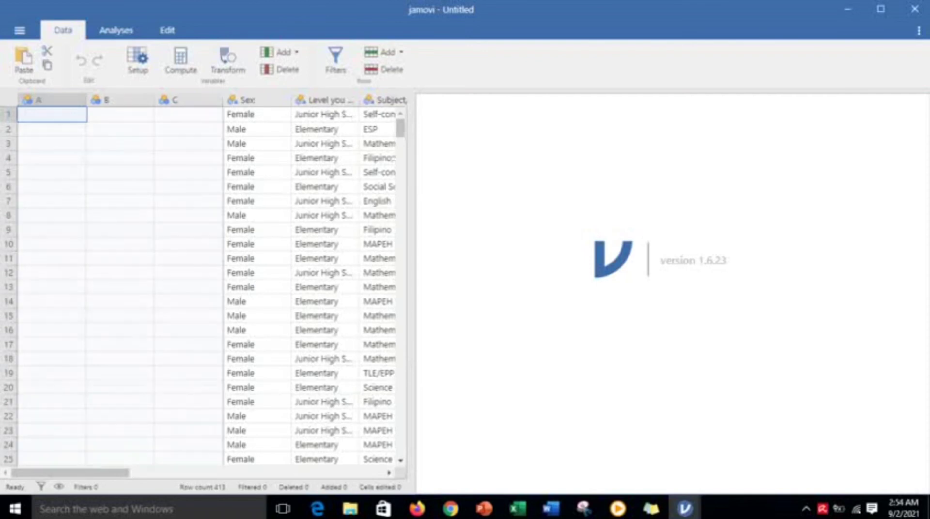
Delete the three empty variables A, B and C that precede the Sex column.
shift+click(188, 99)
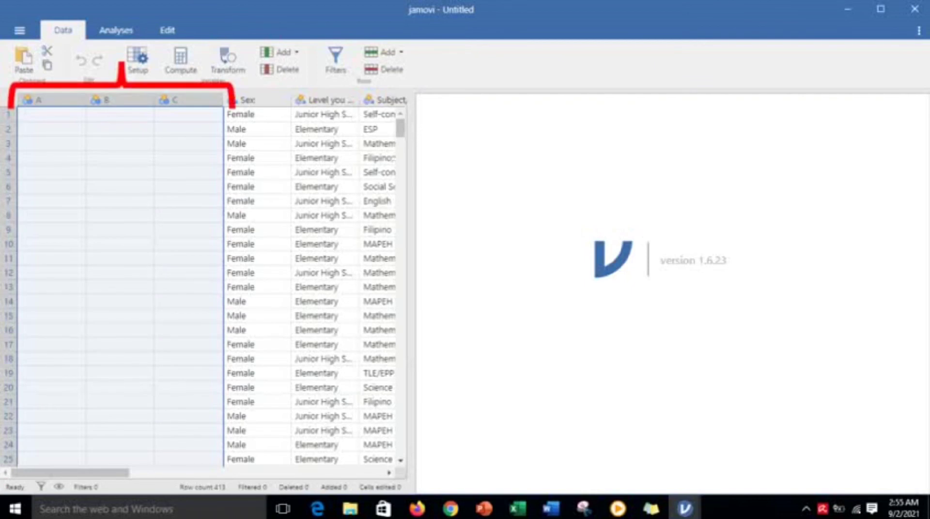
right_click(188, 100)
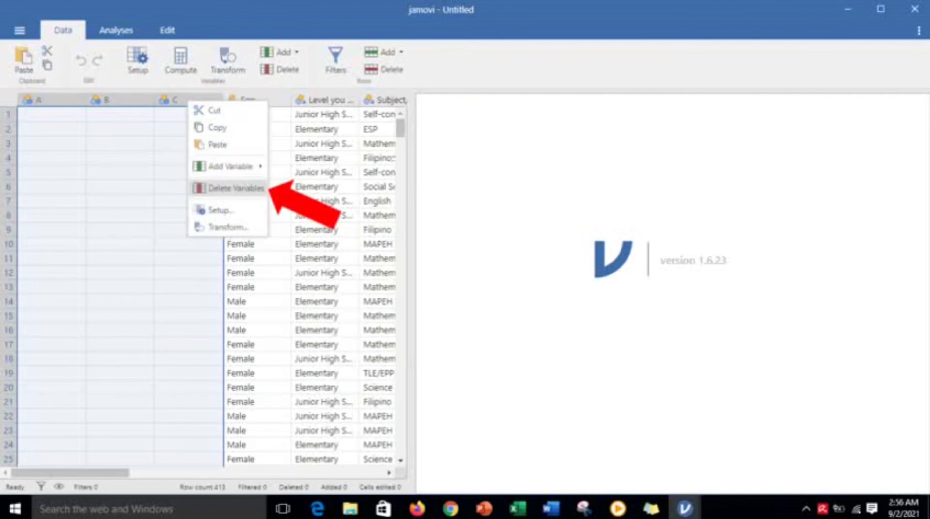
click(236, 188)
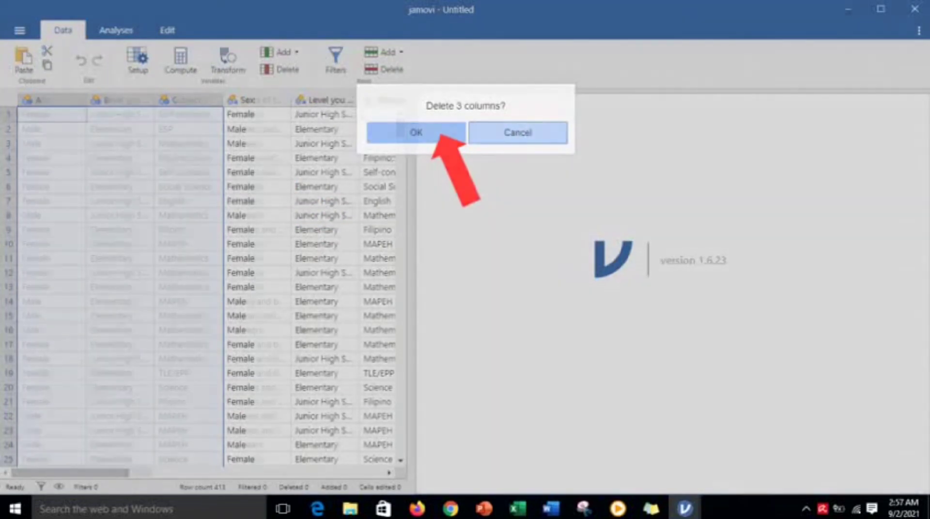
click(416, 132)
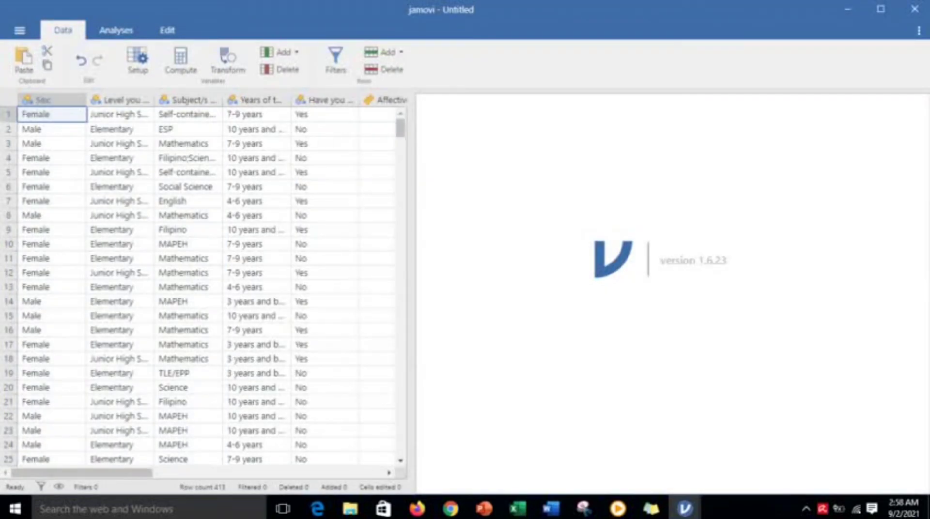